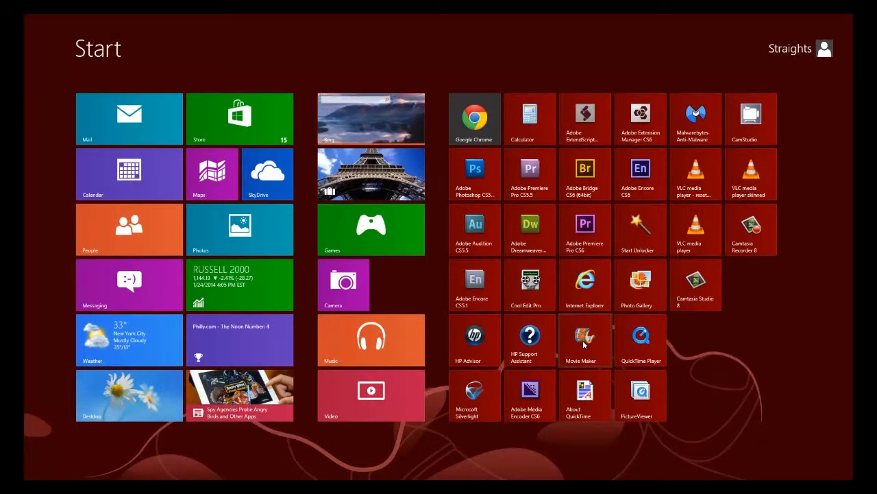
- Open Movie Maker and add the Draft1 video from the Science Mentors folder to the project
{"action": "type", "text": "movie"}
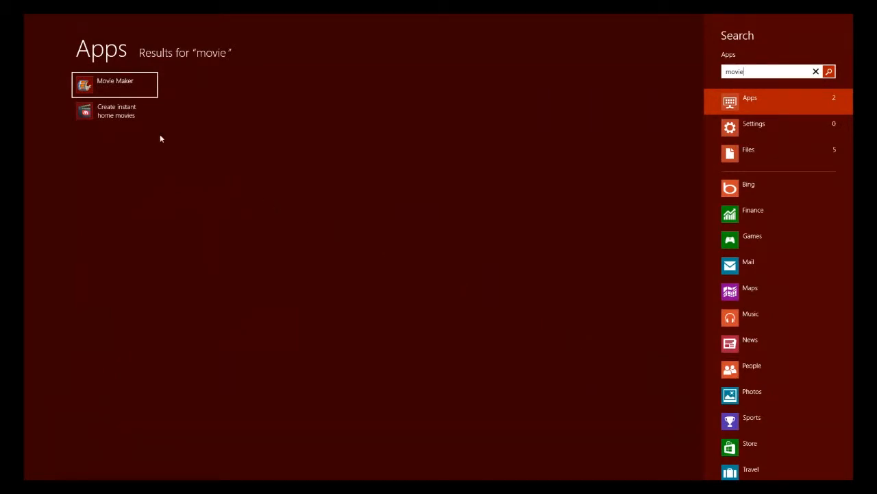
{"action": "left_click", "coordinate": [118, 85]}
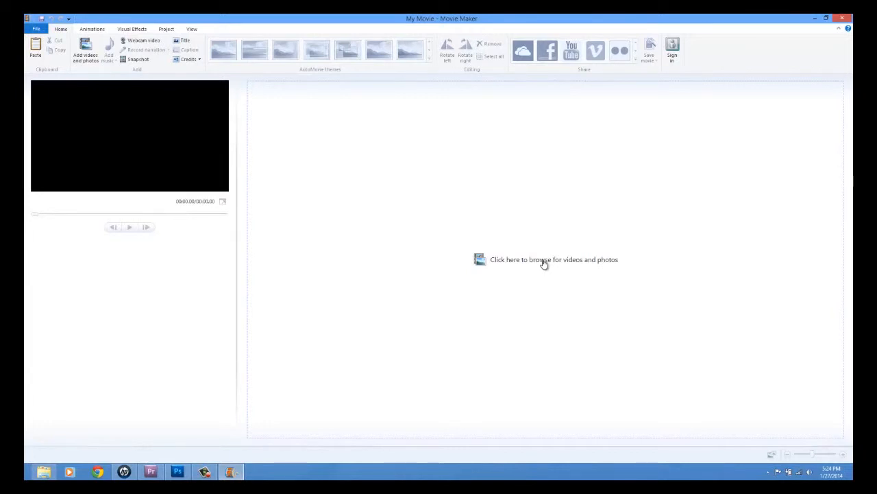
{"action": "left_click", "coordinate": [36, 31]}
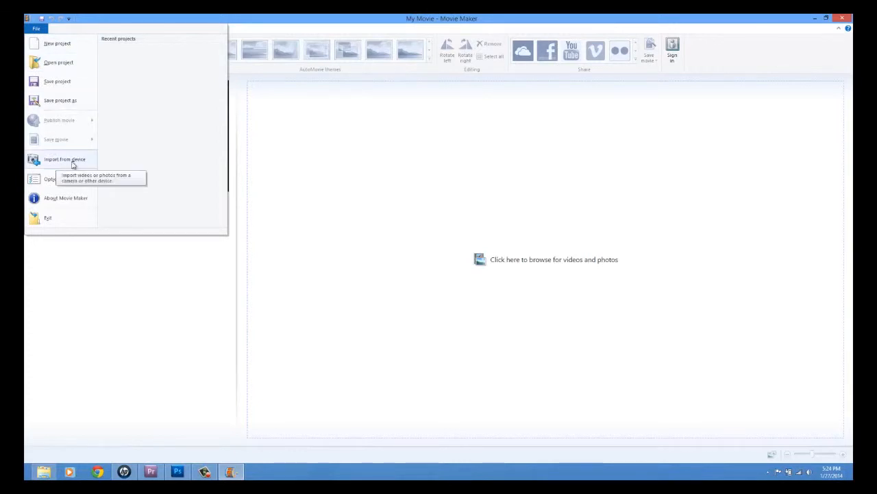
{"action": "left_click", "coordinate": [372, 275]}
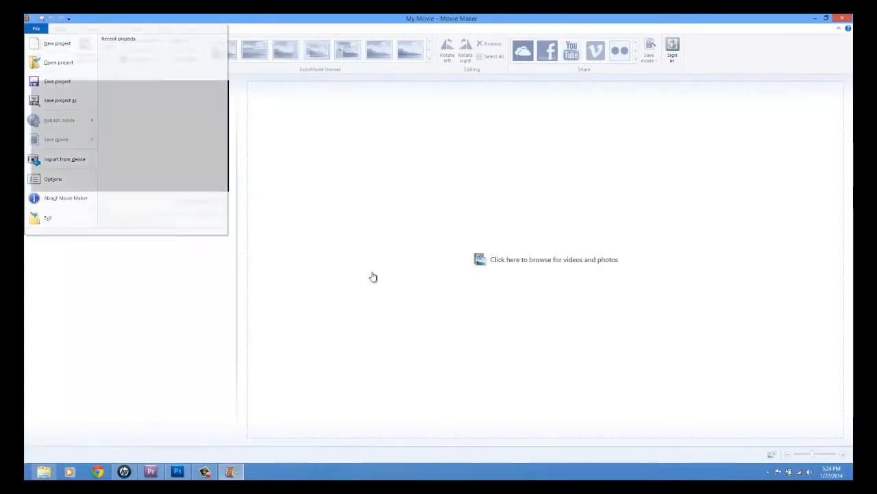
{"action": "left_click", "coordinate": [545, 266]}
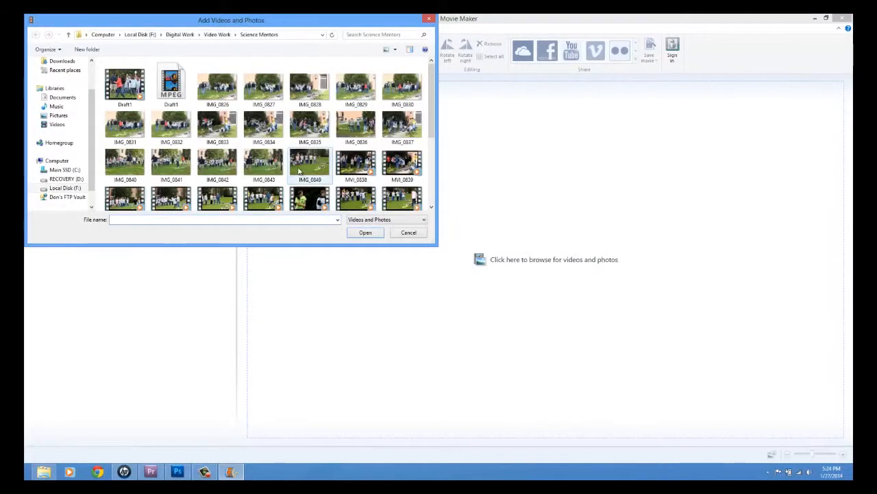
{"action": "double_click", "coordinate": [123, 87]}
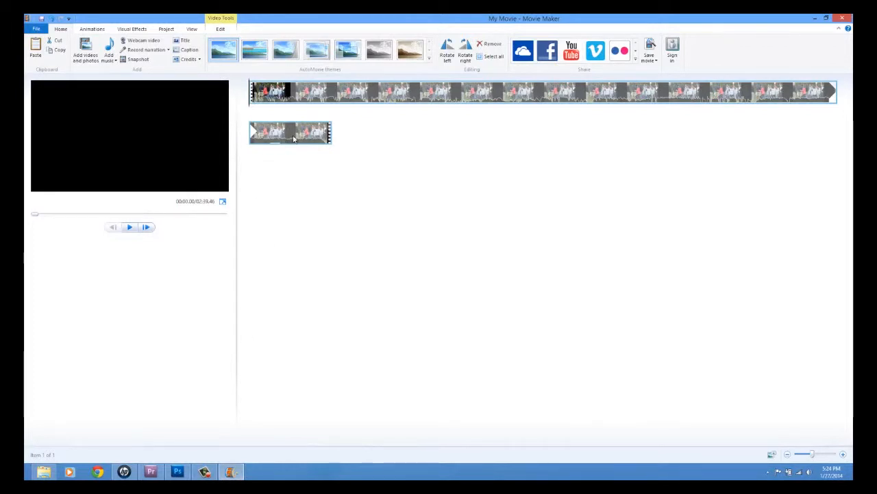
- Trim the clip by setting its start point at about 23.8 s and its end point about 34.1 s after the new start
{"action": "left_click", "coordinate": [221, 30]}
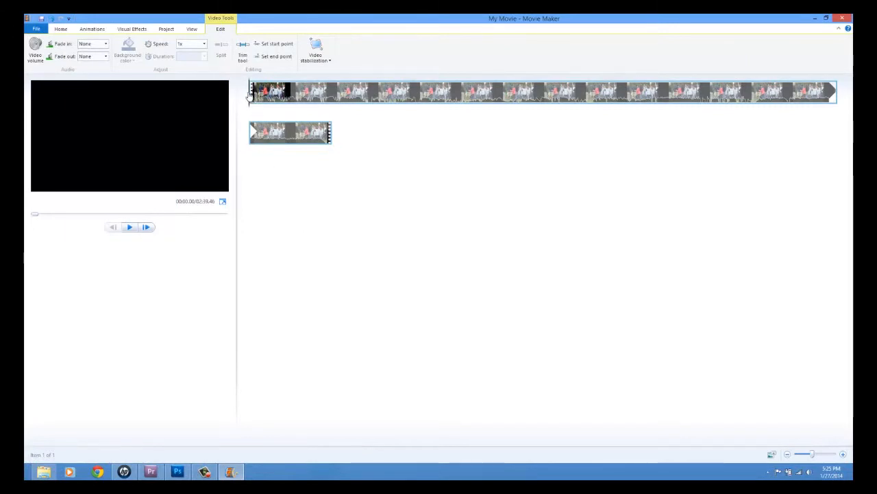
{"action": "left_click_drag", "start_coordinate": [261, 94], "coordinate": [349, 104]}
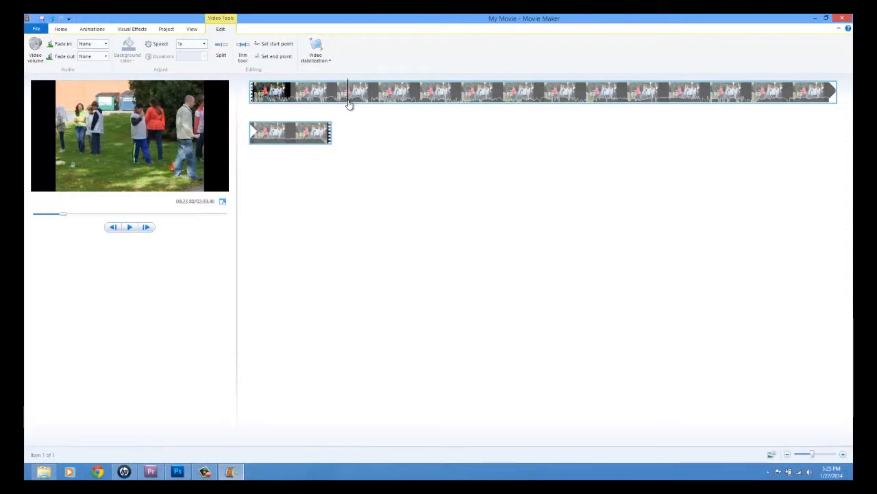
{"action": "left_click", "coordinate": [277, 45]}
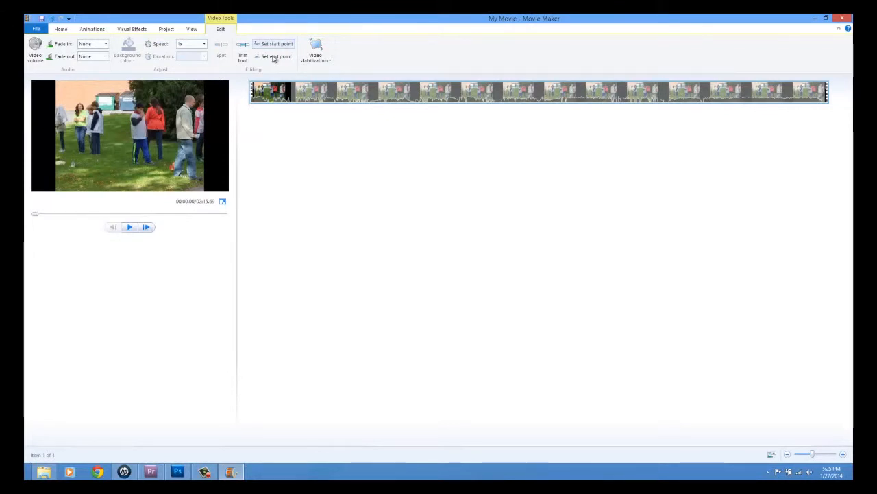
{"action": "left_click_drag", "start_coordinate": [251, 95], "coordinate": [396, 102]}
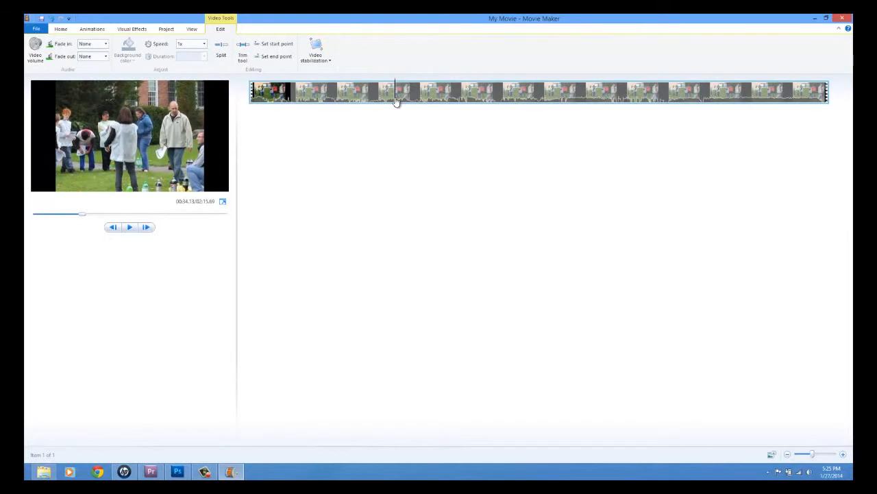
{"action": "left_click", "coordinate": [277, 57]}
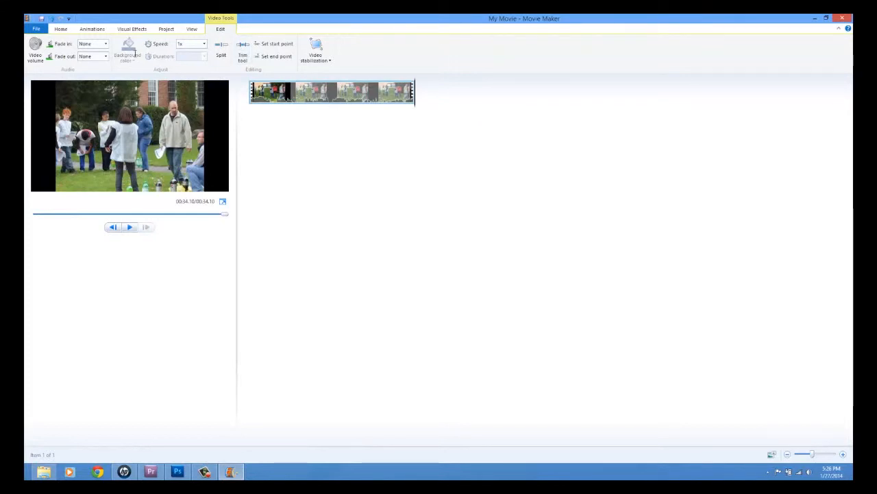
- Raise the clip's video volume slightly above the middle level
{"action": "left_click", "coordinate": [36, 49]}
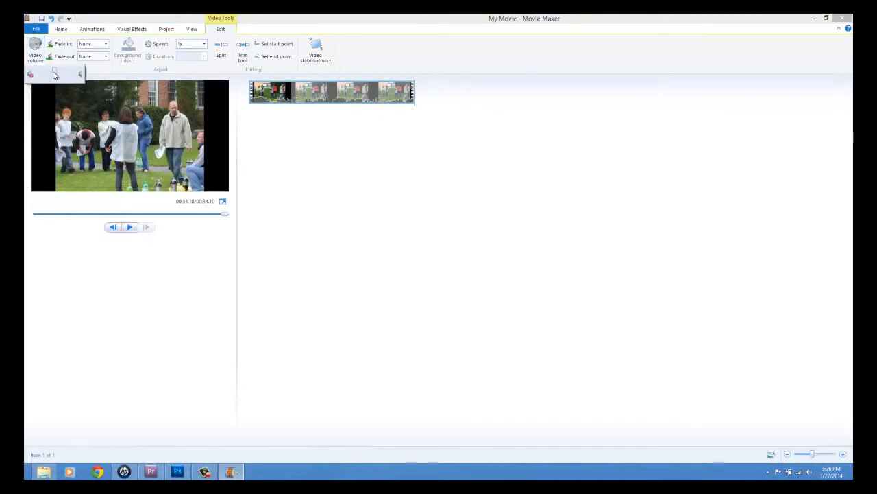
{"action": "mouse_move", "coordinate": [55, 75]}
{"action": "left_mouse_down"}
{"action": "mouse_move", "coordinate": [68, 74]}
{"action": "mouse_move", "coordinate": [42, 74]}
{"action": "mouse_move", "coordinate": [63, 73]}
{"action": "left_mouse_up"}
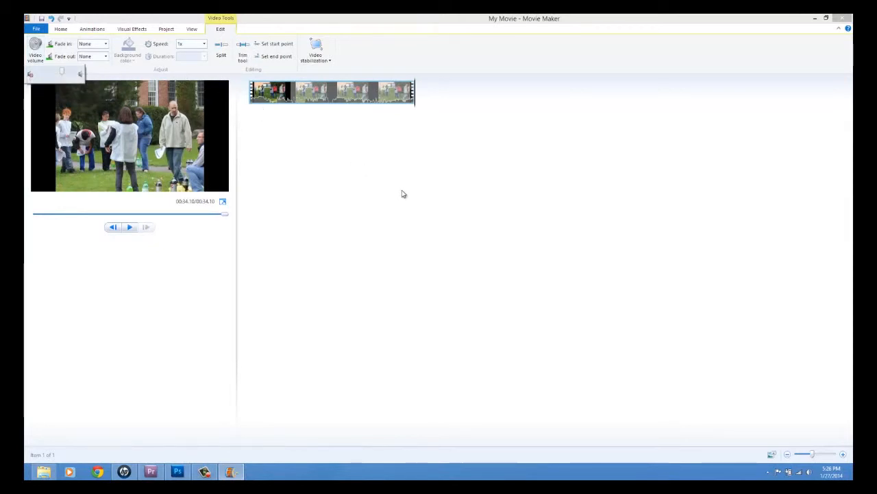
{"action": "left_click", "coordinate": [334, 182]}
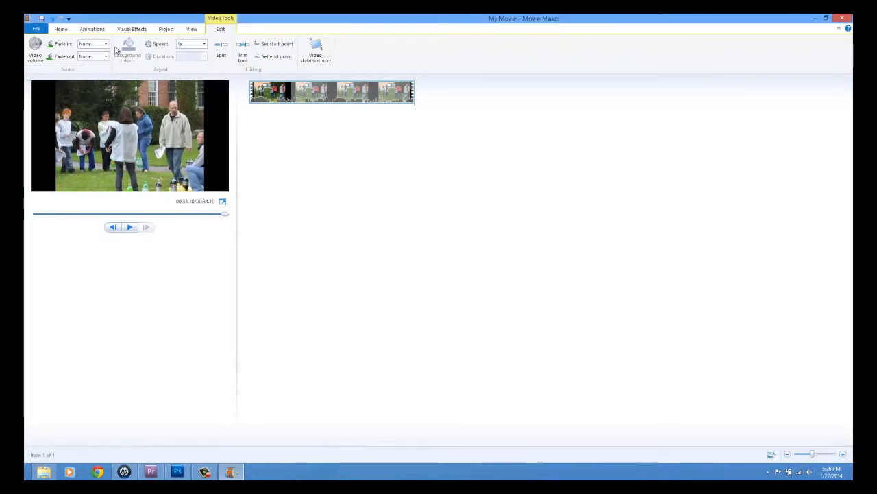
- Begin a new custom setting for saving the movie and name it edTPA
{"action": "left_click", "coordinate": [61, 30]}
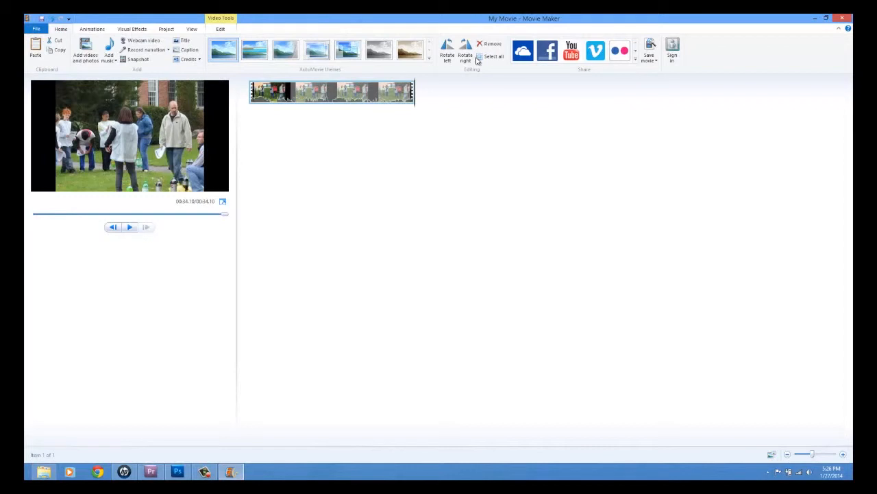
{"action": "left_click", "coordinate": [656, 61]}
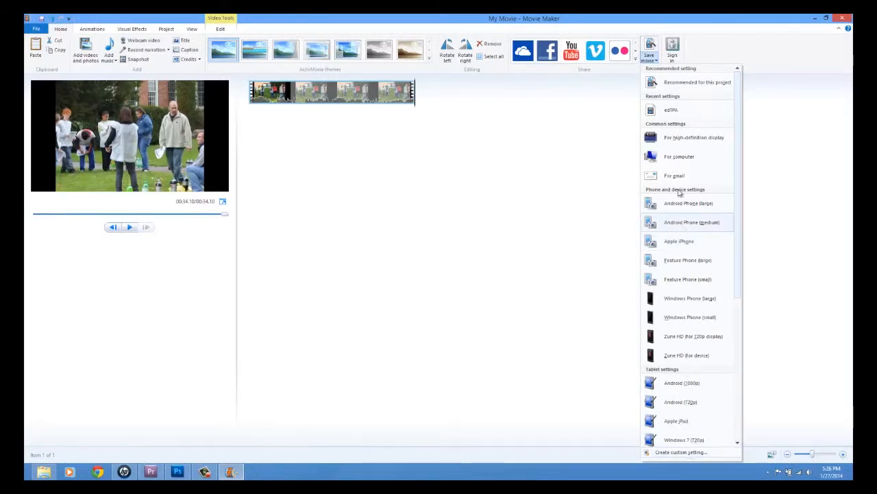
{"action": "left_click", "coordinate": [679, 452]}
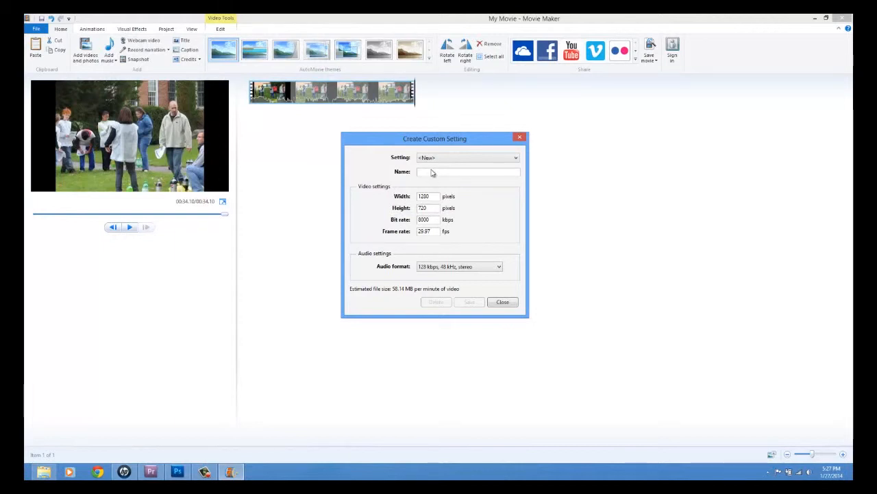
{"action": "type", "text": "cdTP"}
{"action": "type", "text": "A"}
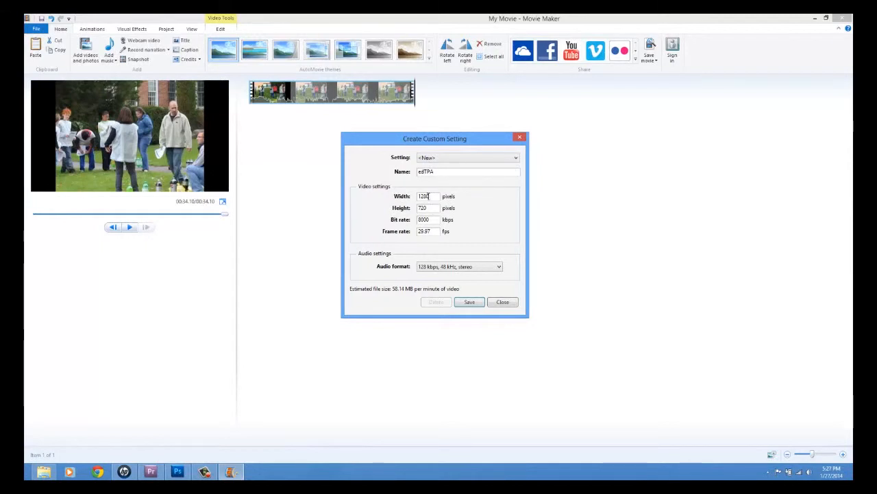
- Set the custom setting's width to 360 pixels, height to 240 pixels and bit rate to 1200 kbps
{"action": "type", "text": "360"}
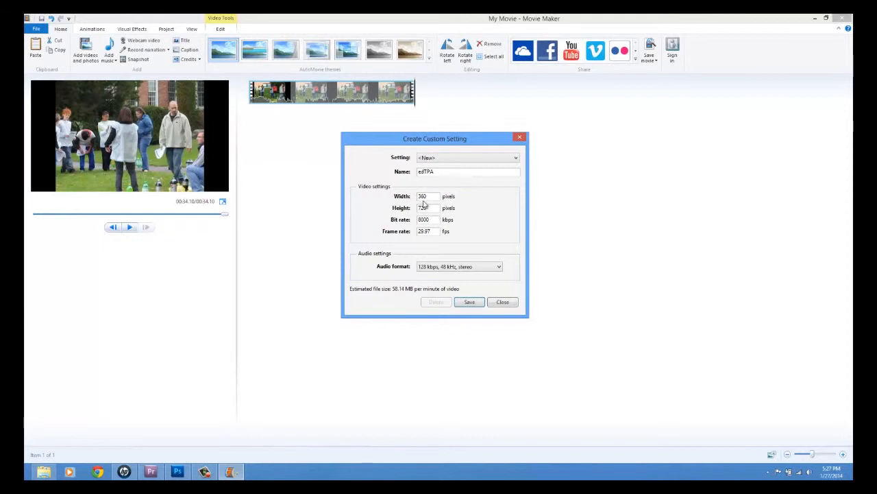
{"action": "key", "text": "Tab"}
{"action": "type", "text": "240"}
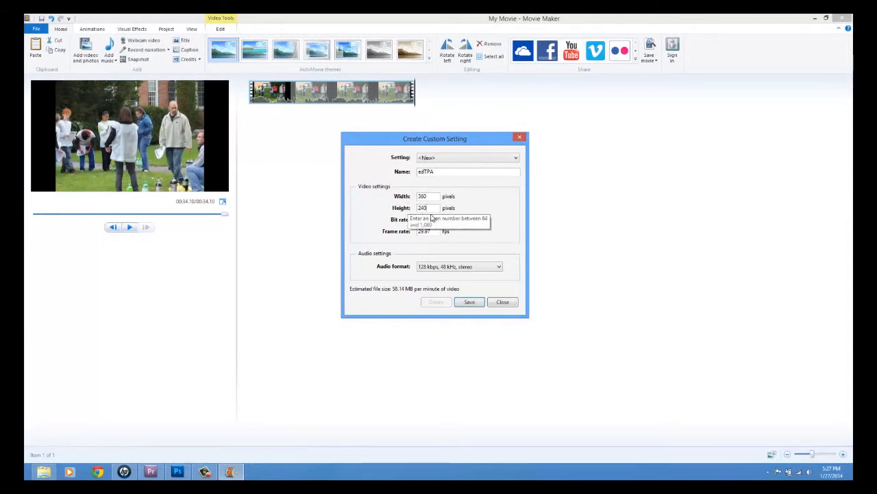
{"action": "key", "text": "Tab"}
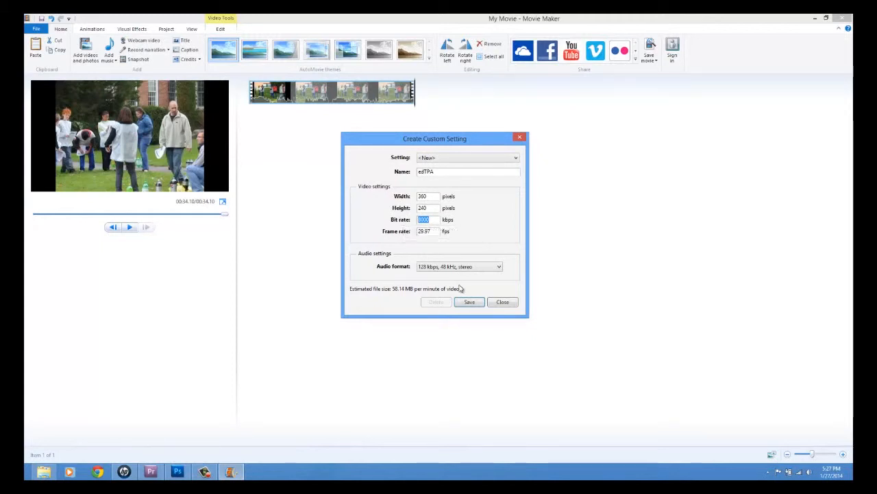
{"action": "type", "text": "1200"}
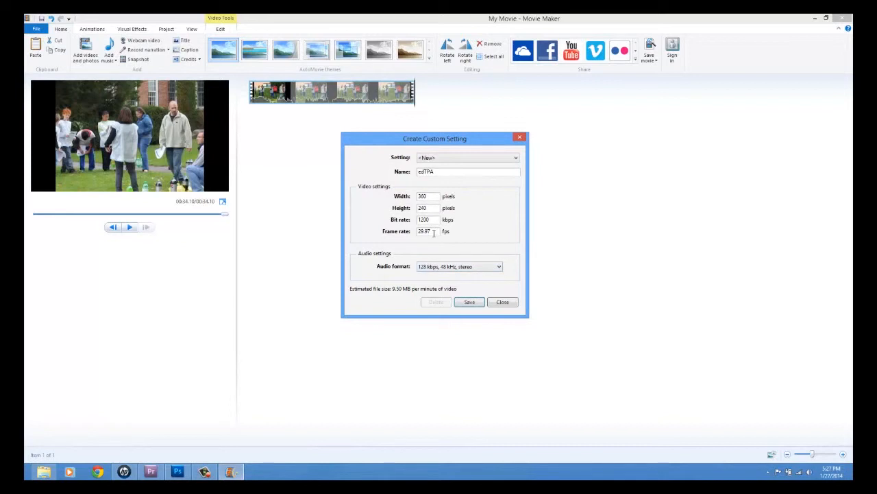
- Choose the 96 kbps, 44.1 kHz, stereo audio format, and close the custom setting without saving it
{"action": "left_click", "coordinate": [445, 267]}
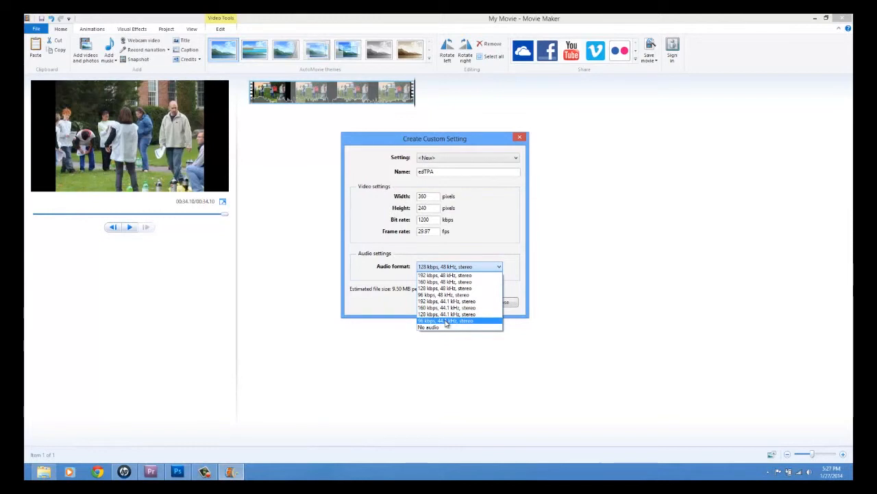
{"action": "left_click", "coordinate": [445, 321]}
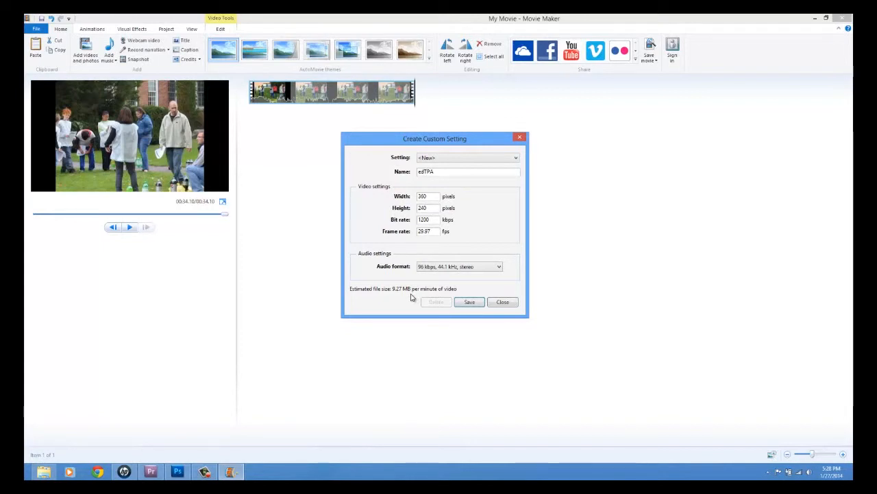
{"action": "left_click", "coordinate": [504, 303]}
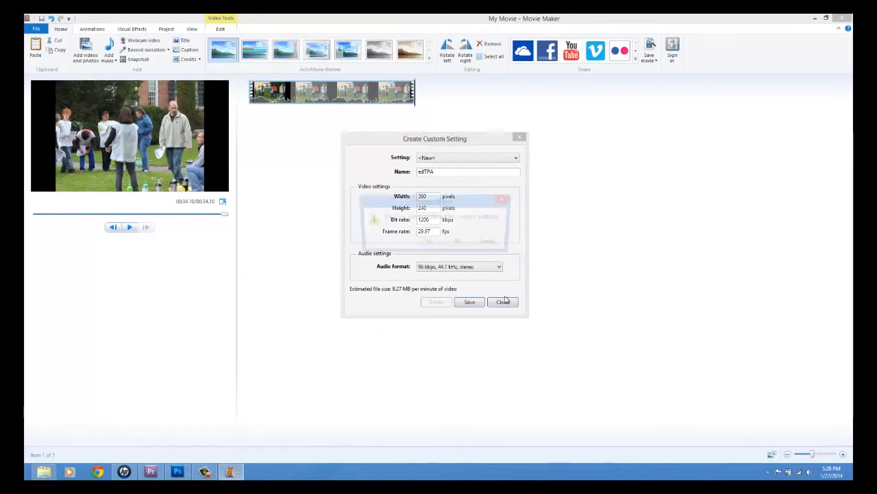
{"action": "left_click", "coordinate": [459, 244]}
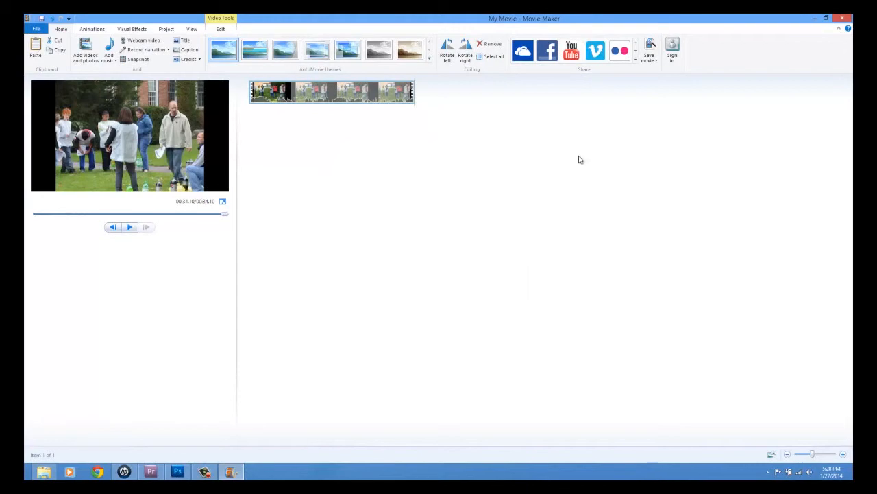
- Save the movie with the existing edTPA setting to the Desktop as "edTPA Test Demo" and dismiss the completion dialog
{"action": "left_click", "coordinate": [649, 61]}
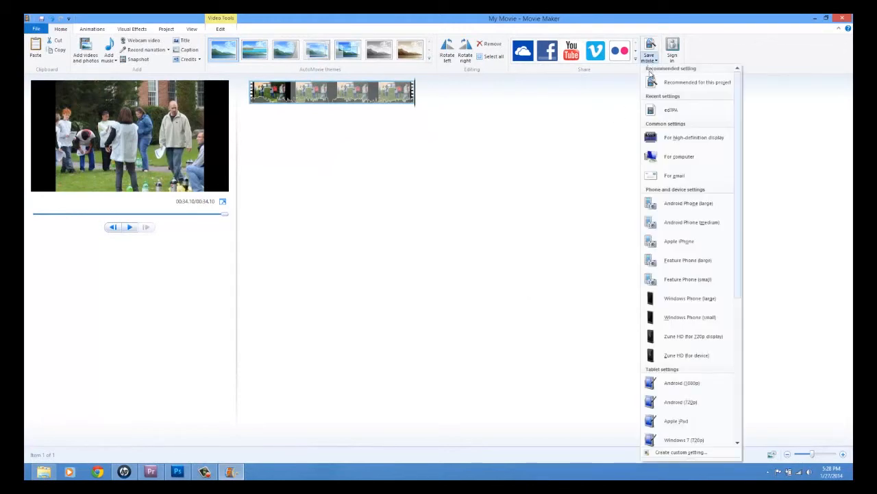
{"action": "left_click", "coordinate": [661, 111]}
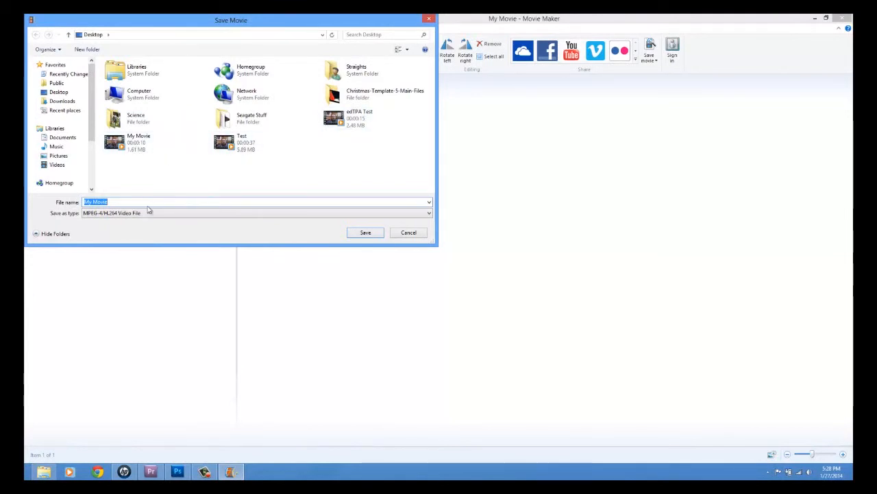
{"action": "type", "text": "edT"}
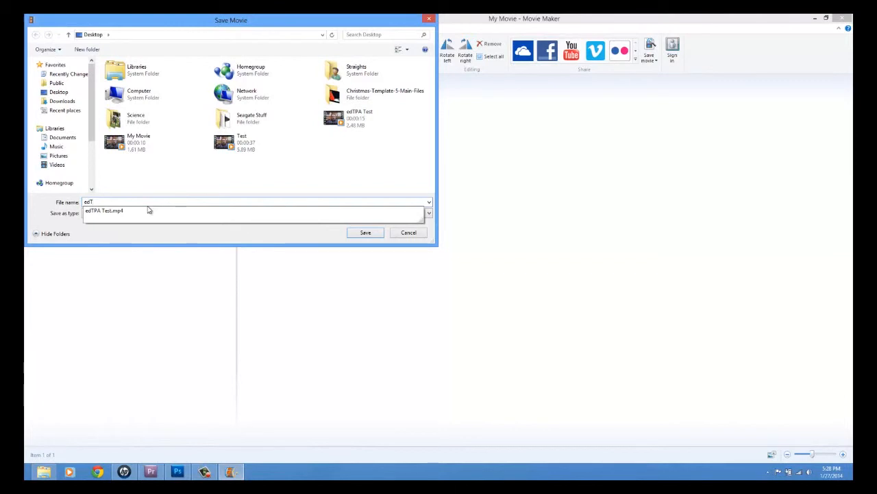
{"action": "type", "text": "PA Test"}
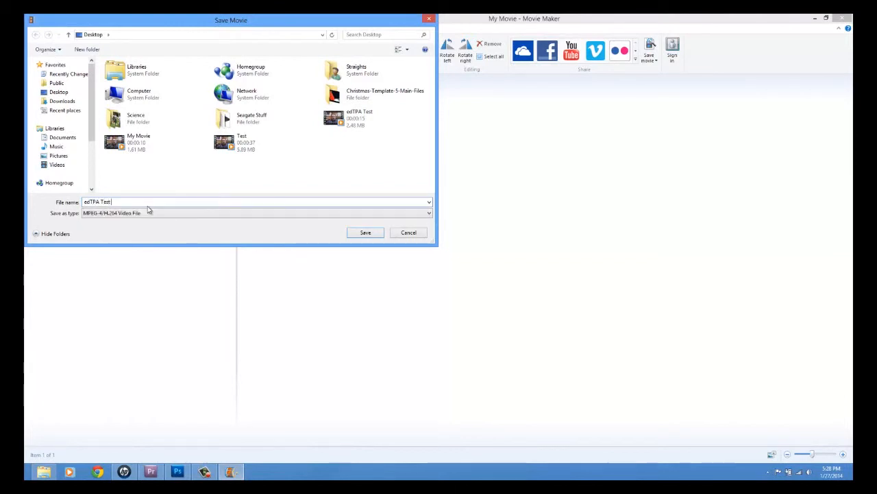
{"action": "type", "text": " Dempo"}
{"action": "left_click", "coordinate": [356, 234]}
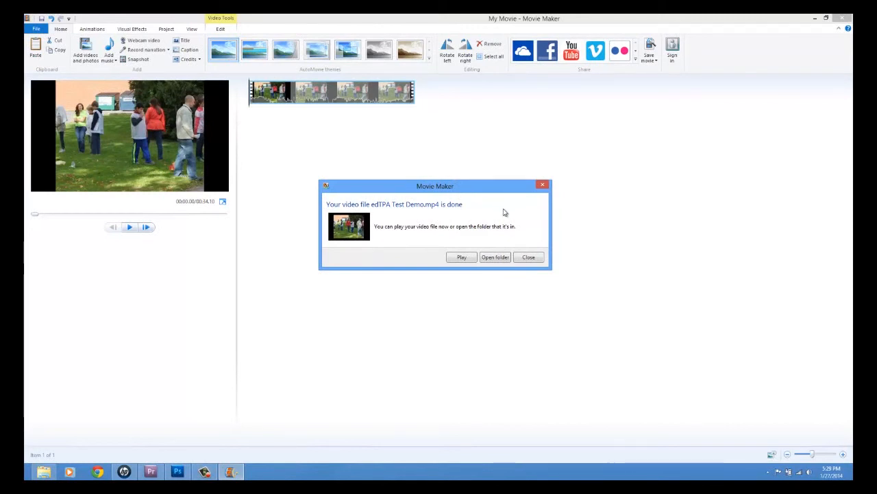
{"action": "left_click", "coordinate": [528, 258]}
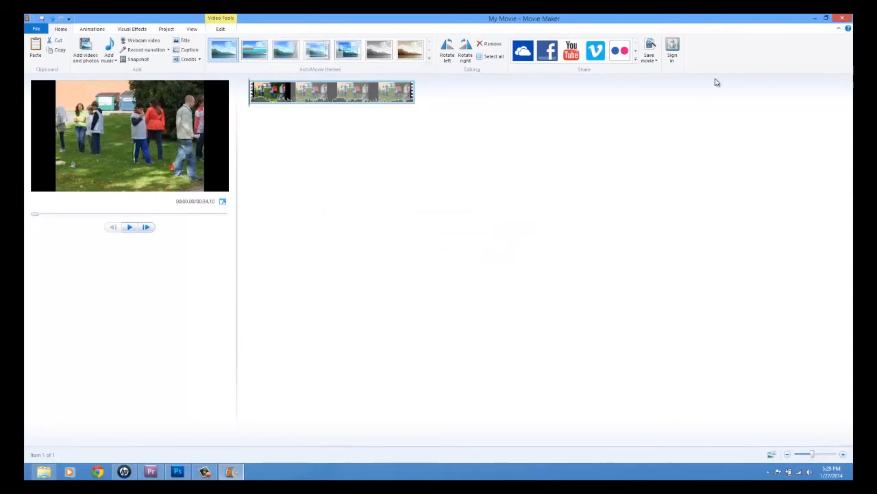